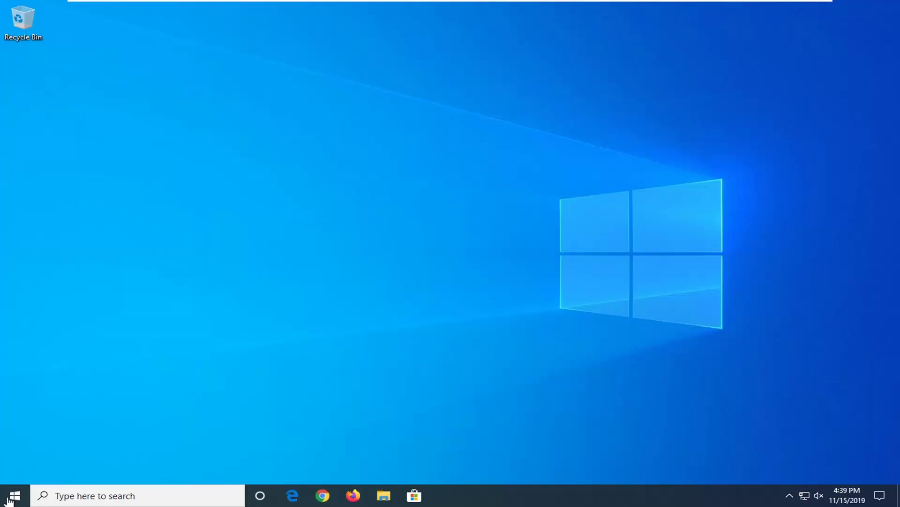
- Launch File Explorer from a Start menu search for 'file explorer'
click(12, 495)
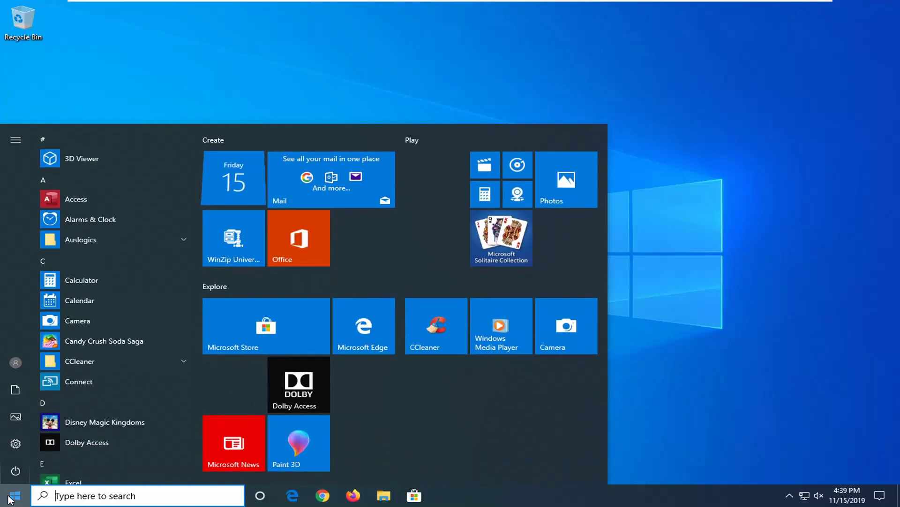
text(file expl)
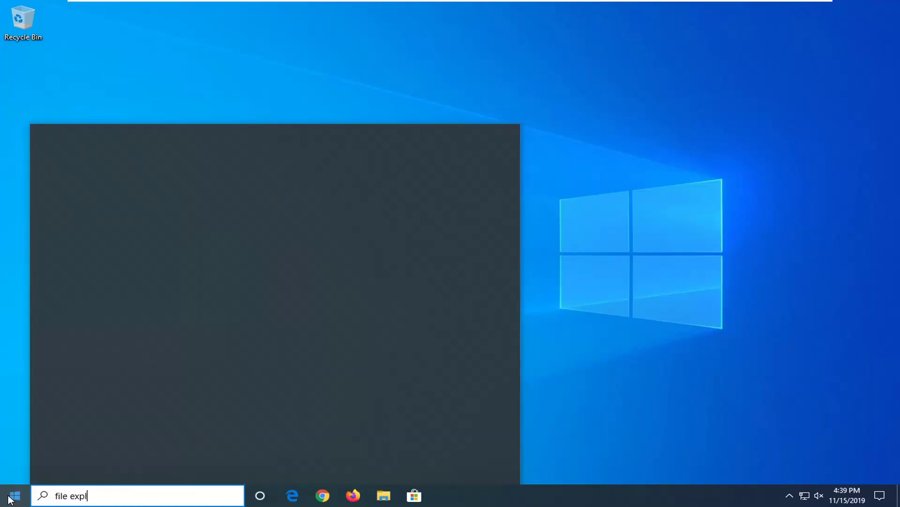
text(orer)
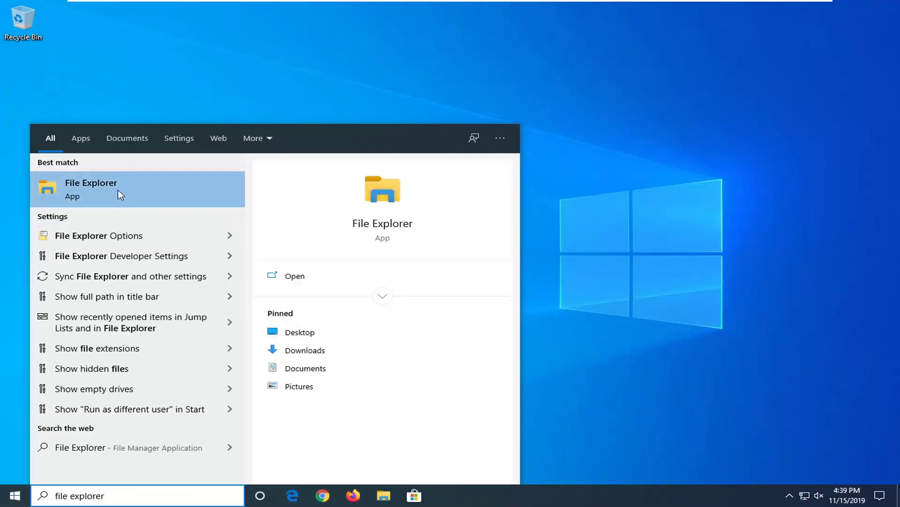
click(82, 196)
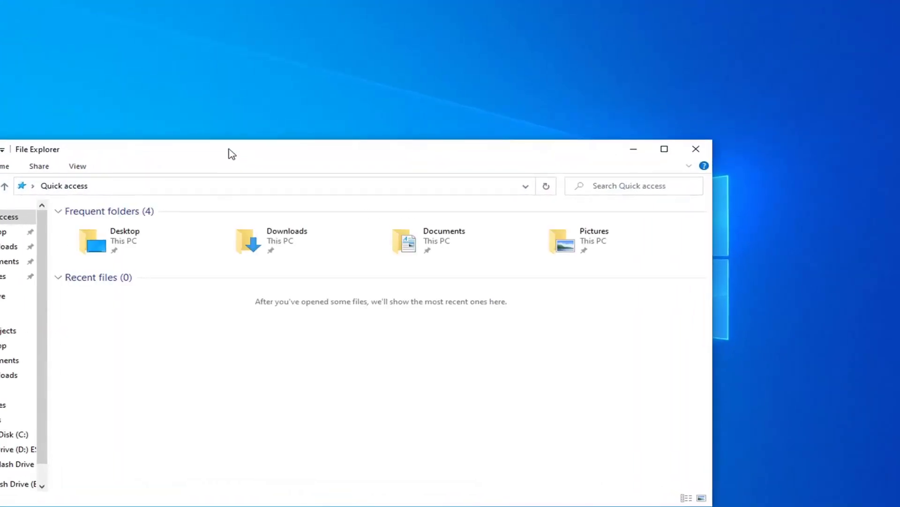
- Move the Explorer window fully on screen and show This PC's folders and drives
drag(252, 158, 405, 49)
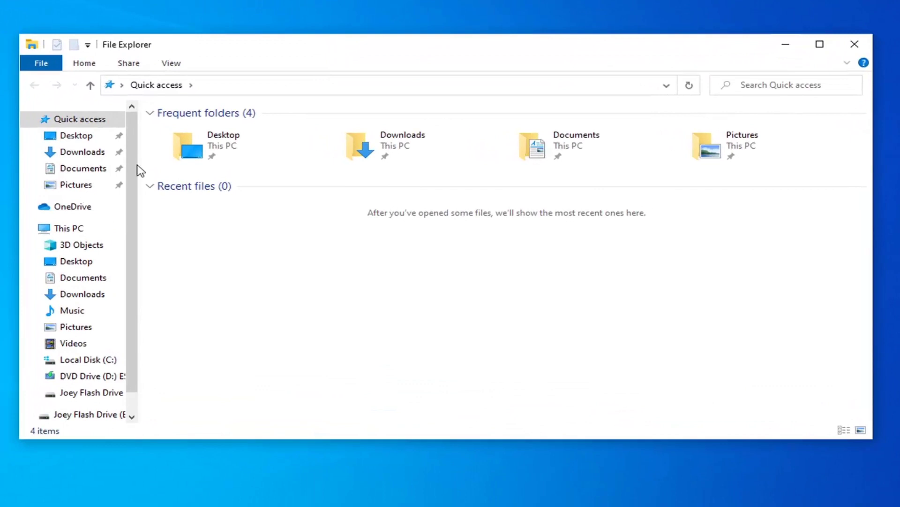
click(68, 228)
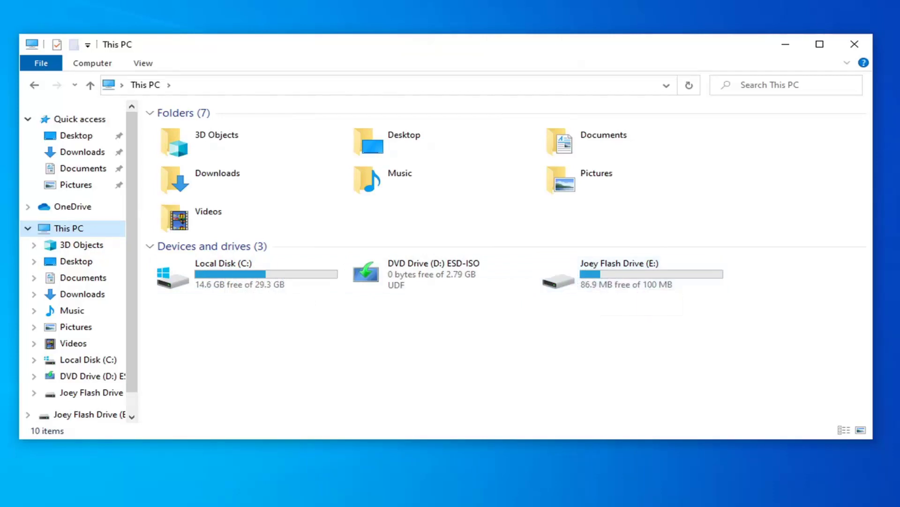
- Open Joey Flash Drive (E:) Properties, centred on screen, on the Tools tab
right_click(590, 272)
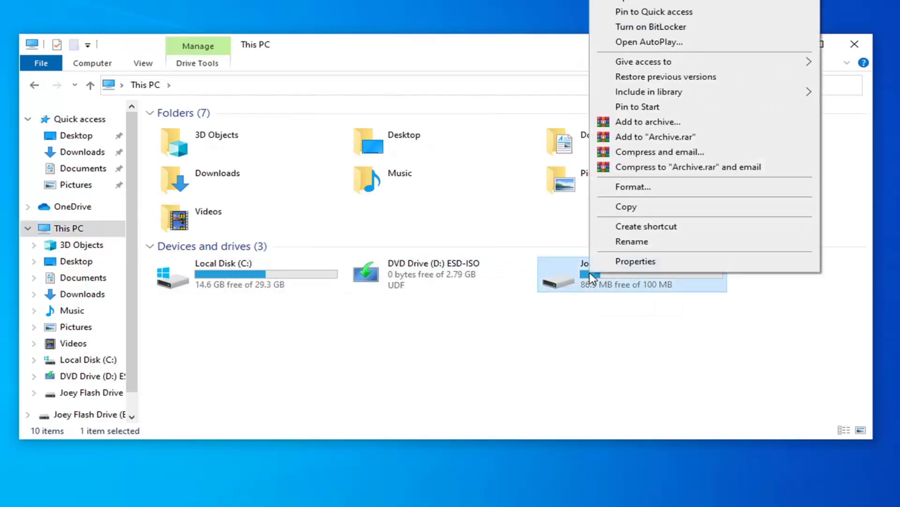
click(635, 261)
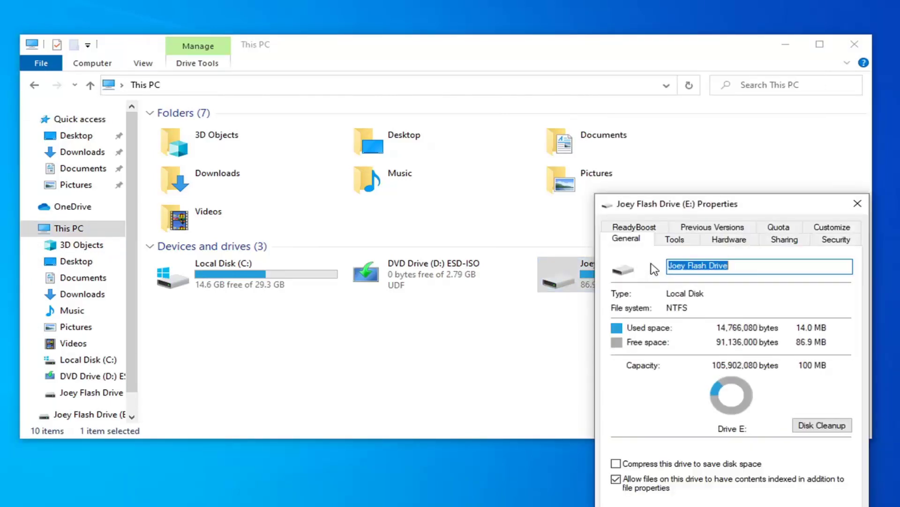
drag(696, 205, 441, 110)
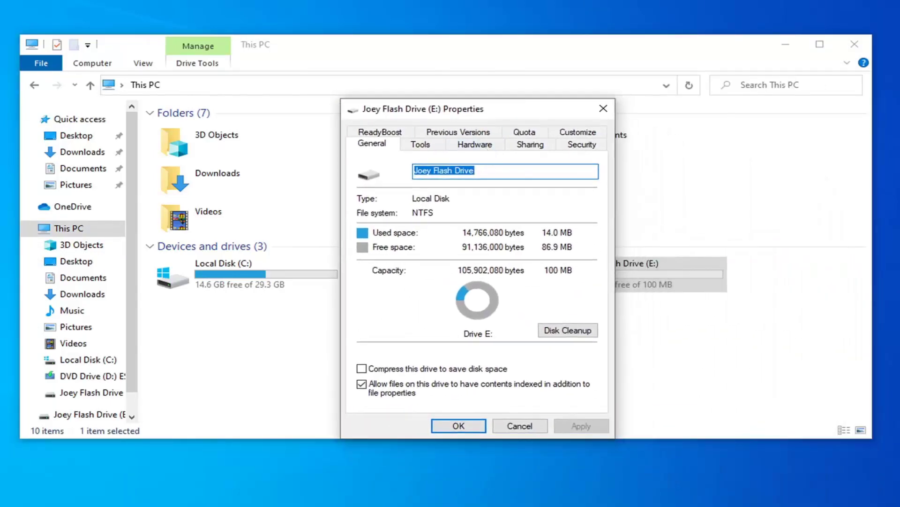
click(421, 145)
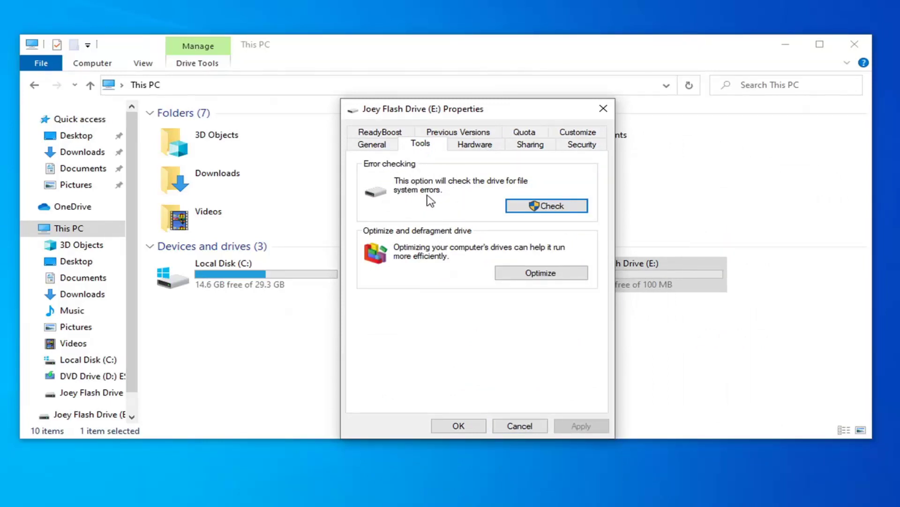
- Run Error checking's Scan drive on E: and close the 'successfully scanned' result
click(556, 209)
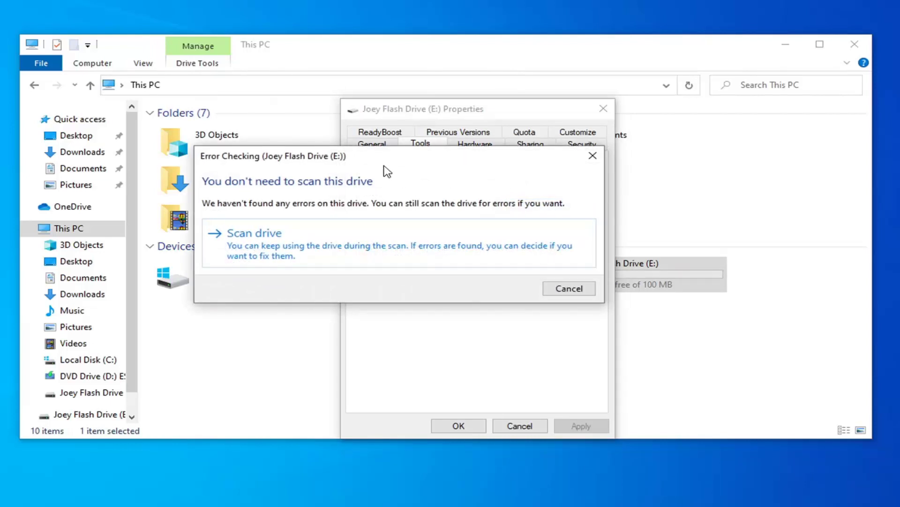
drag(394, 175, 450, 172)
click(366, 255)
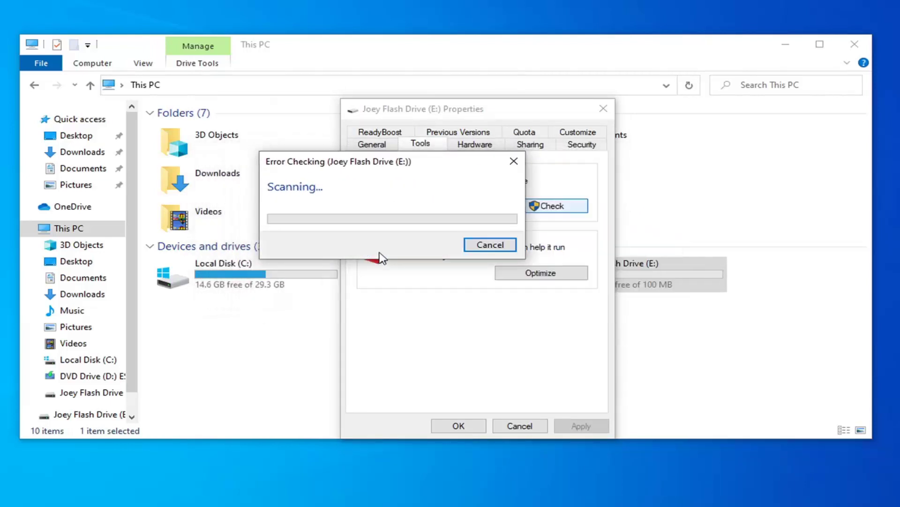
drag(362, 172, 446, 202)
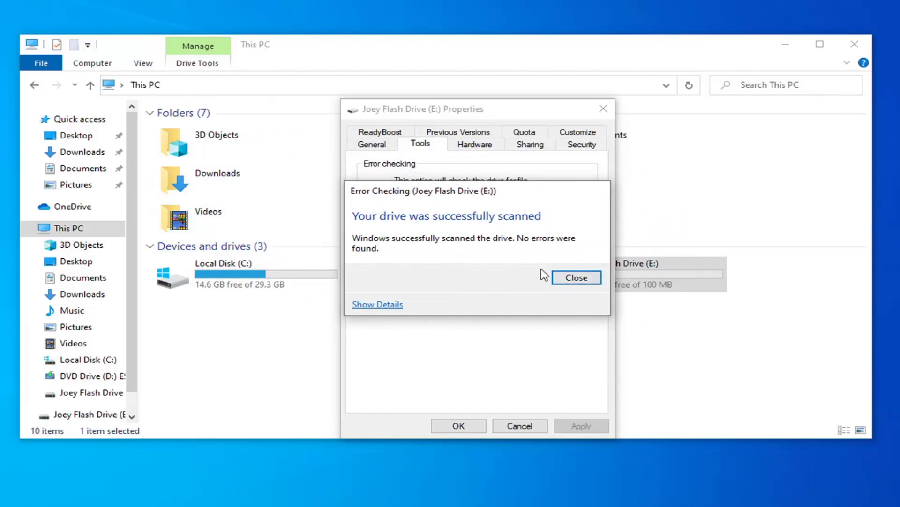
click(577, 278)
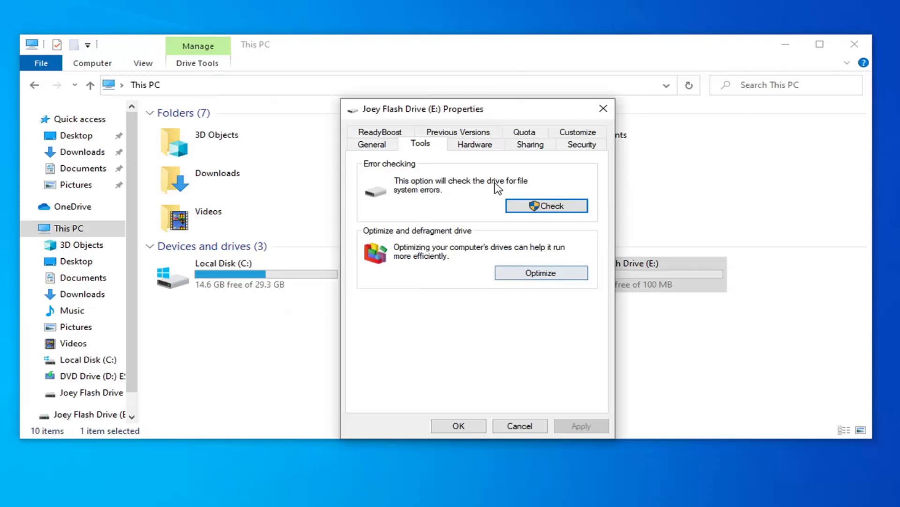
- Close the drive Properties dialog and the File Explorer window
click(602, 111)
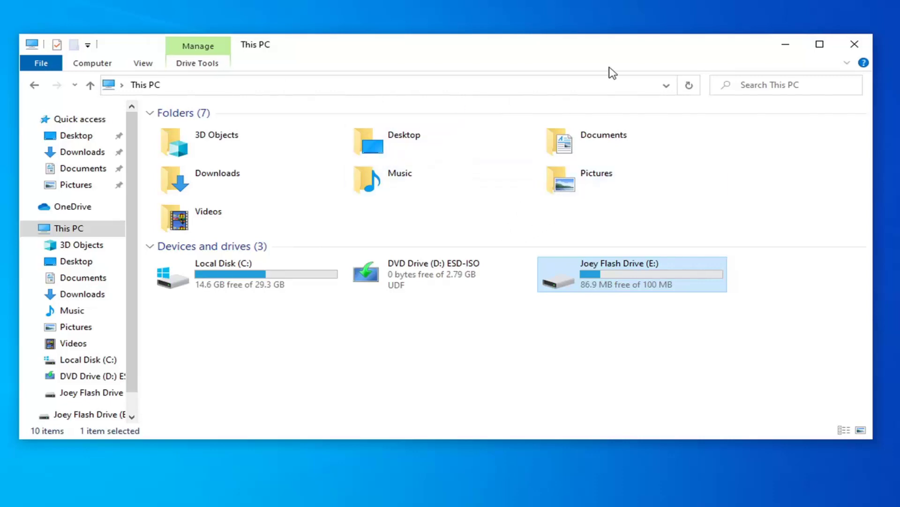
click(855, 44)
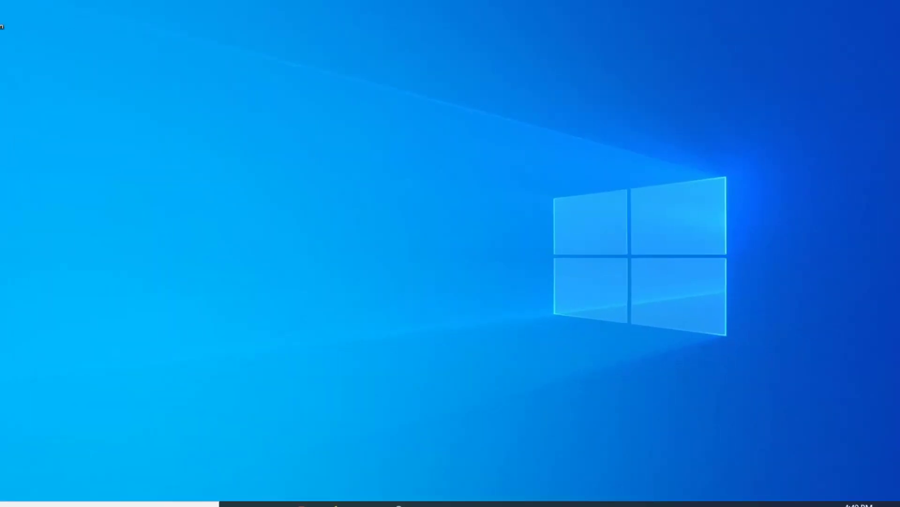